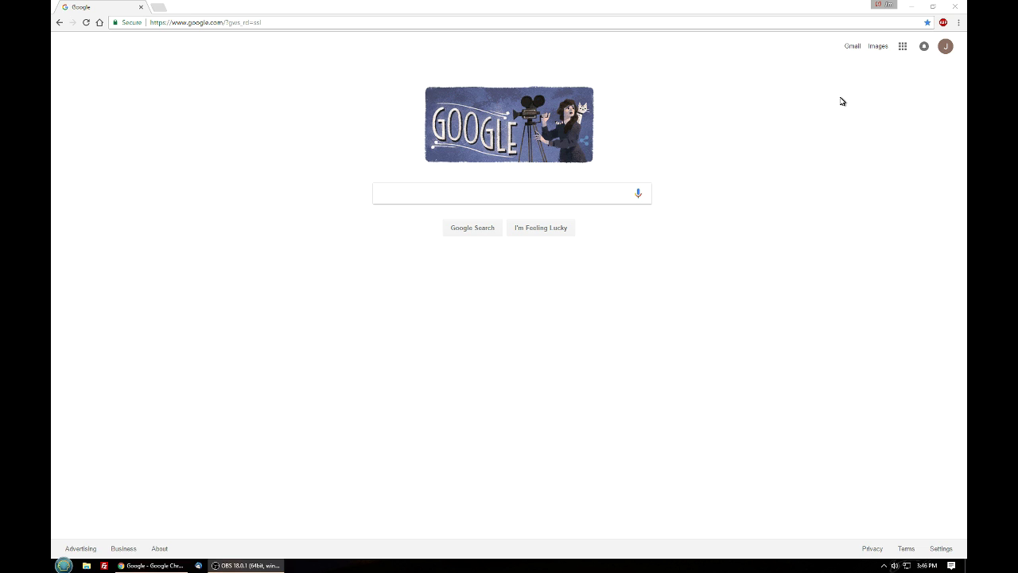
Select the current Google URL in Chrome's address bar so it can be replaced
click(209, 24)
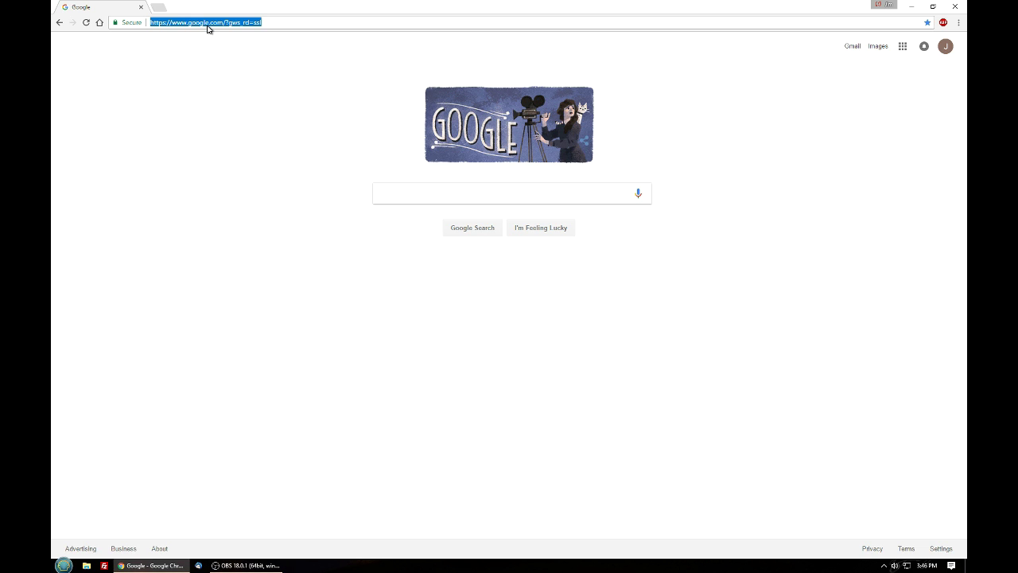
text(www.)
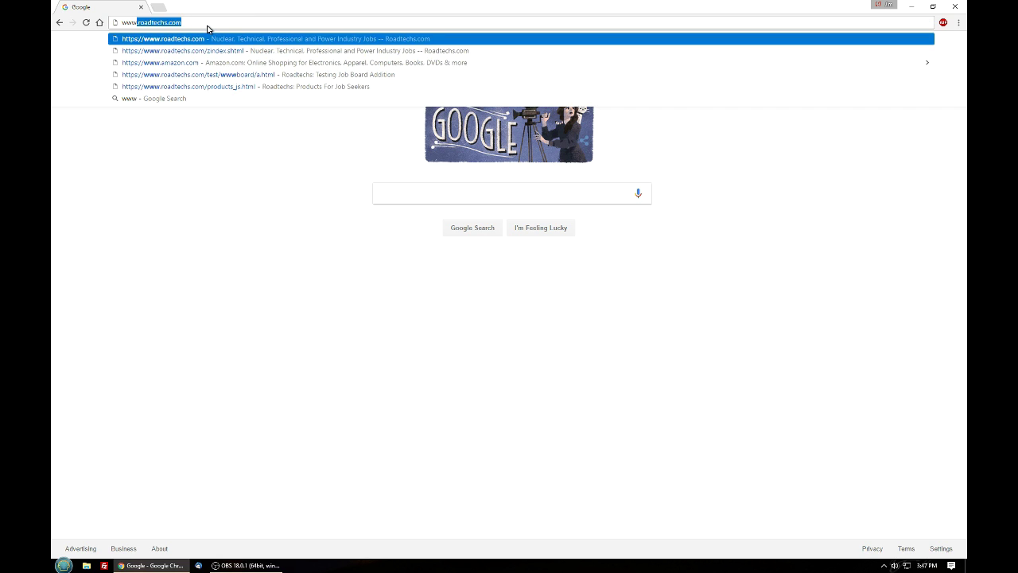
text(ro)
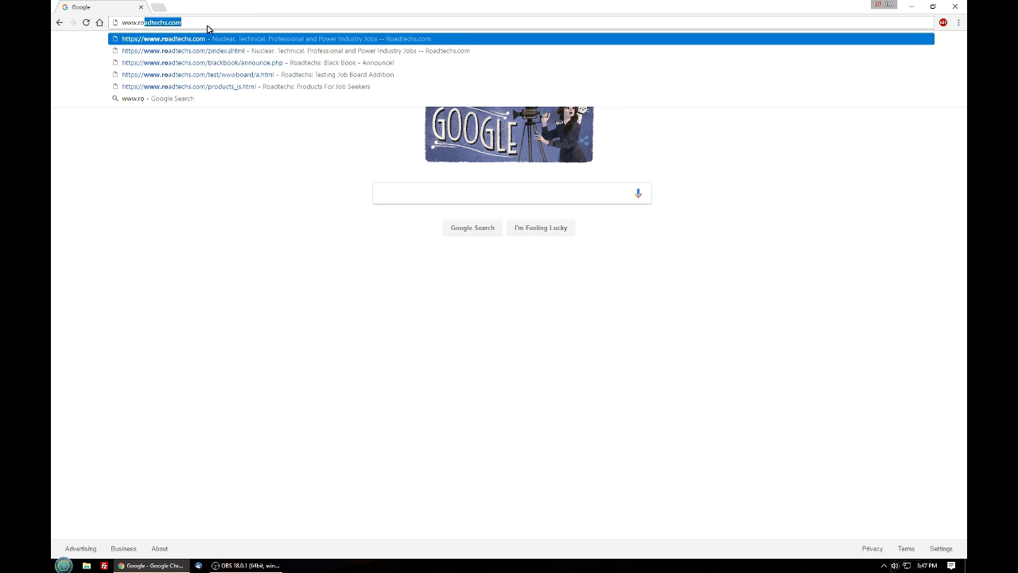
text(adtechs.com)
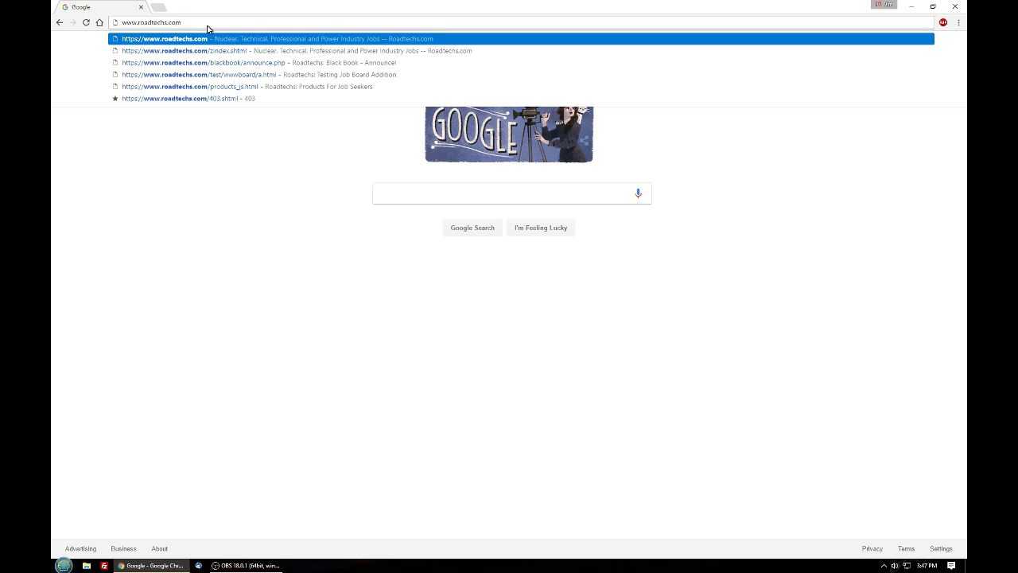
key(Return)
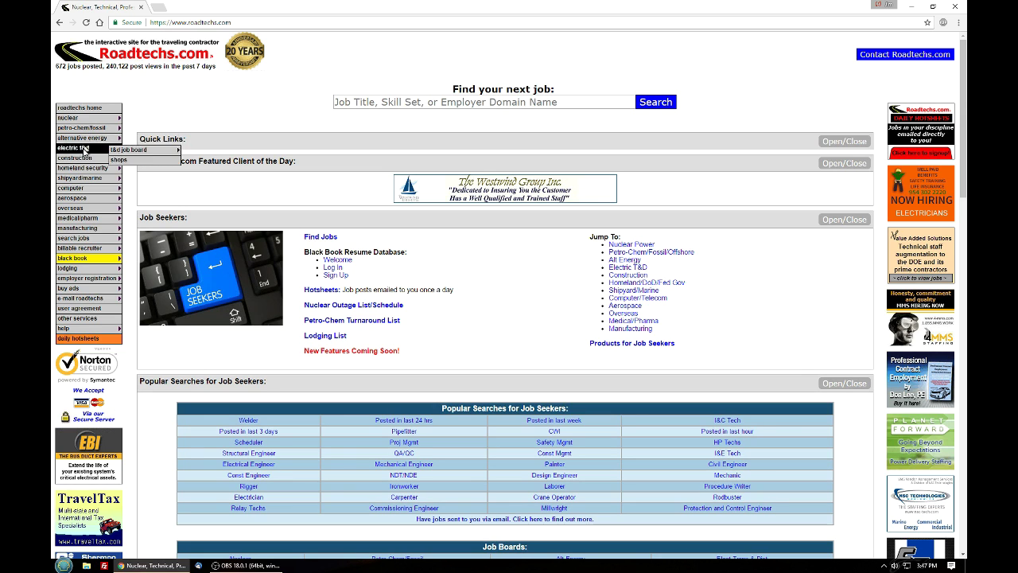
mouse_move(90, 239)
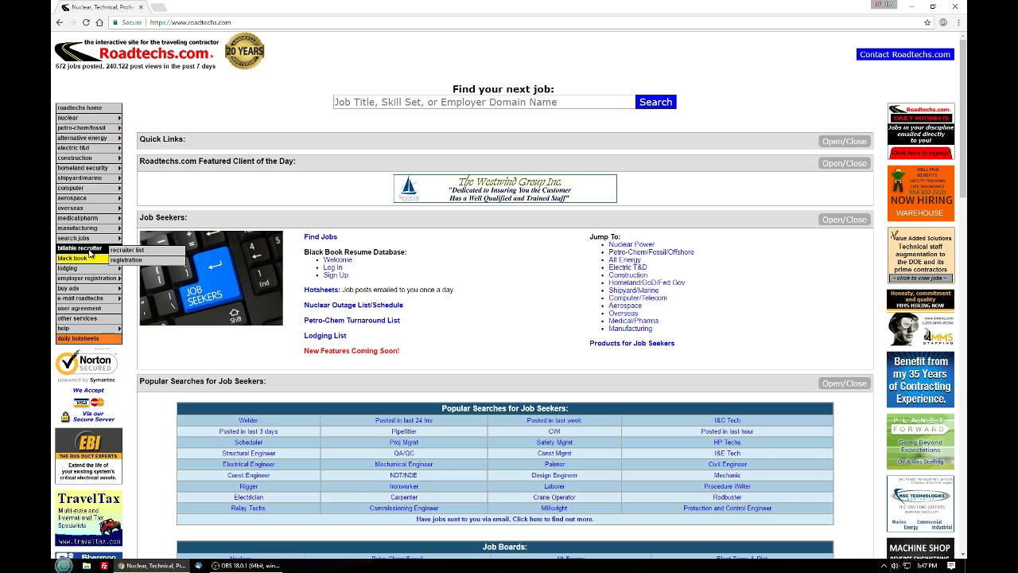
mouse_move(90, 261)
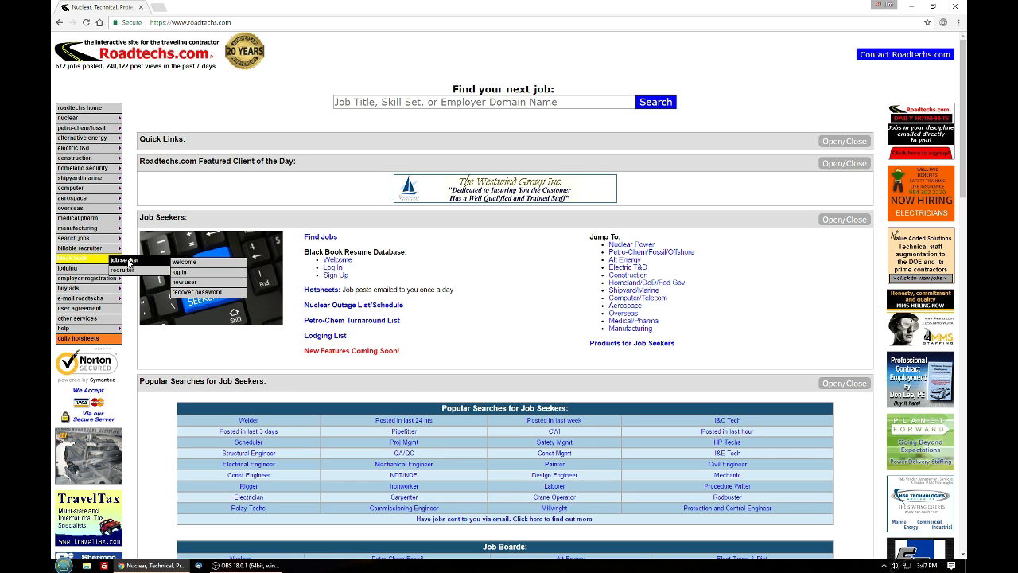
click(190, 281)
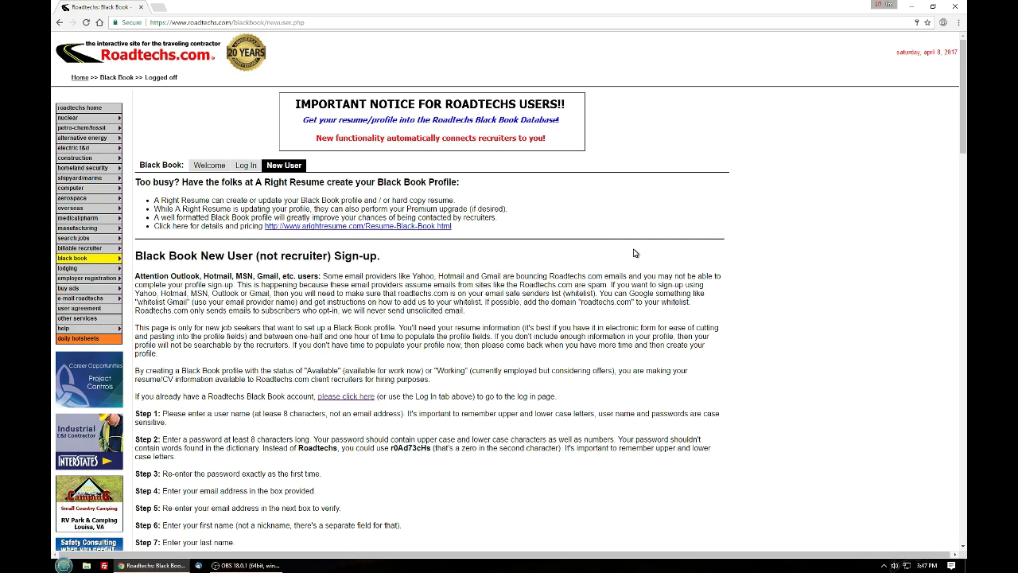
Enter the chosen user name, then the account password and its matching verification
scroll(634, 253, down, 3)
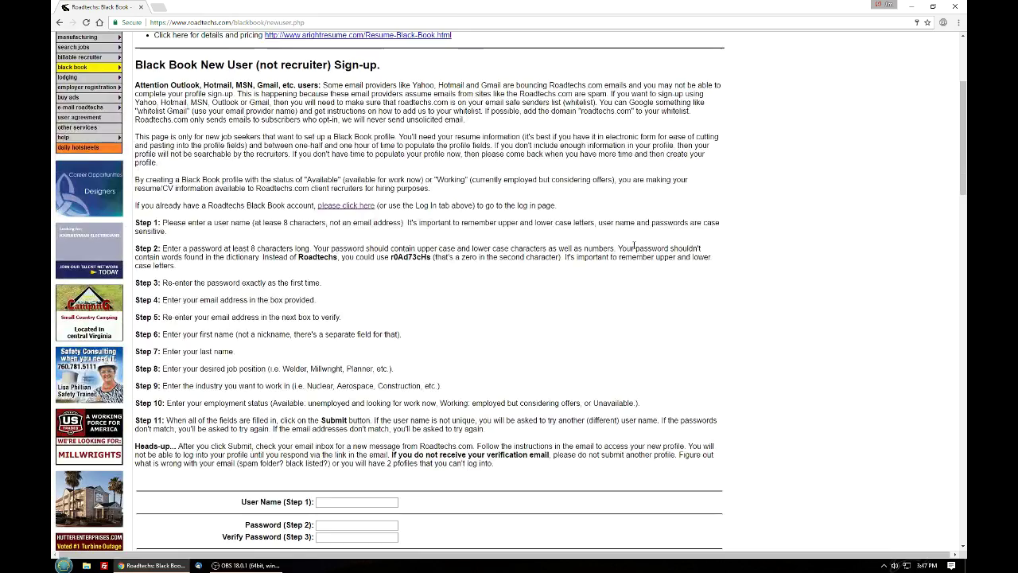
scroll(634, 249, down, 1)
scroll(634, 246, down, 1)
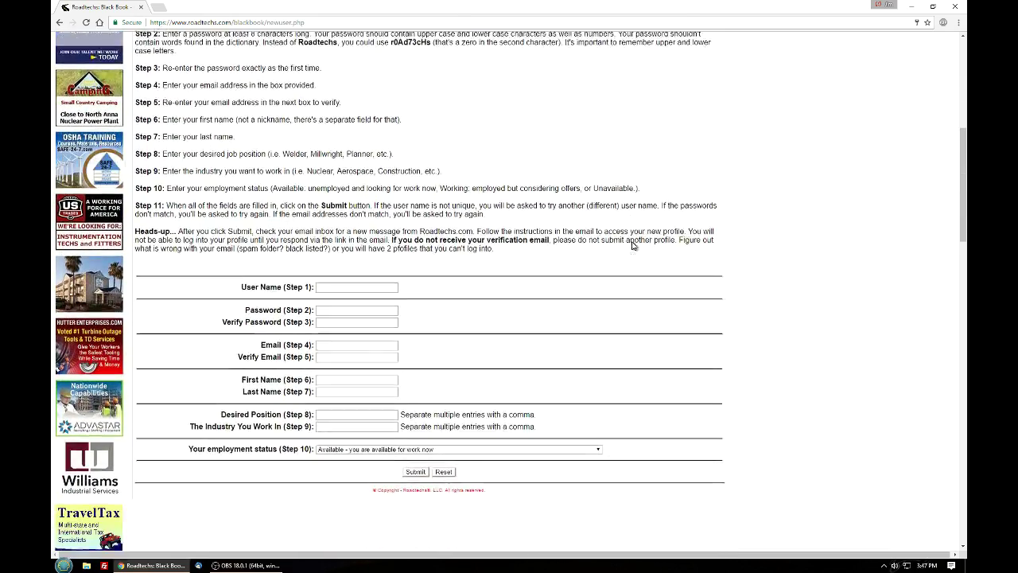
click(379, 262)
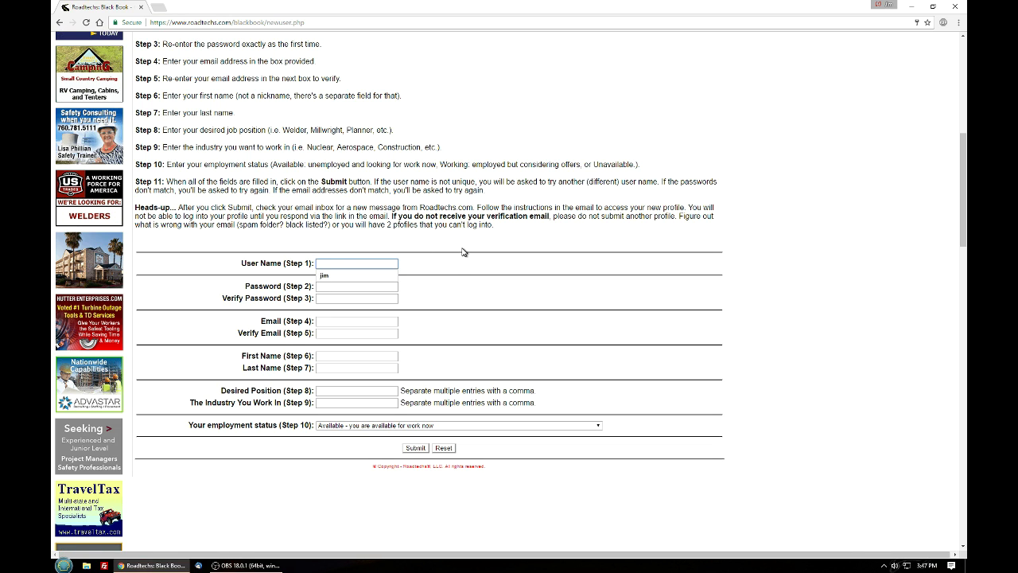
text(jimmyjimmy)
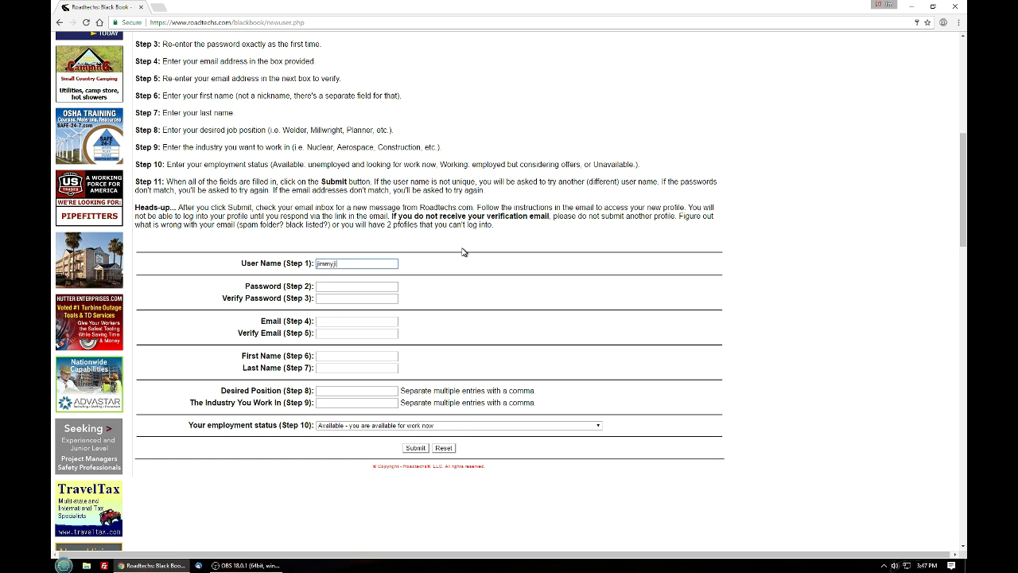
key(Tab)
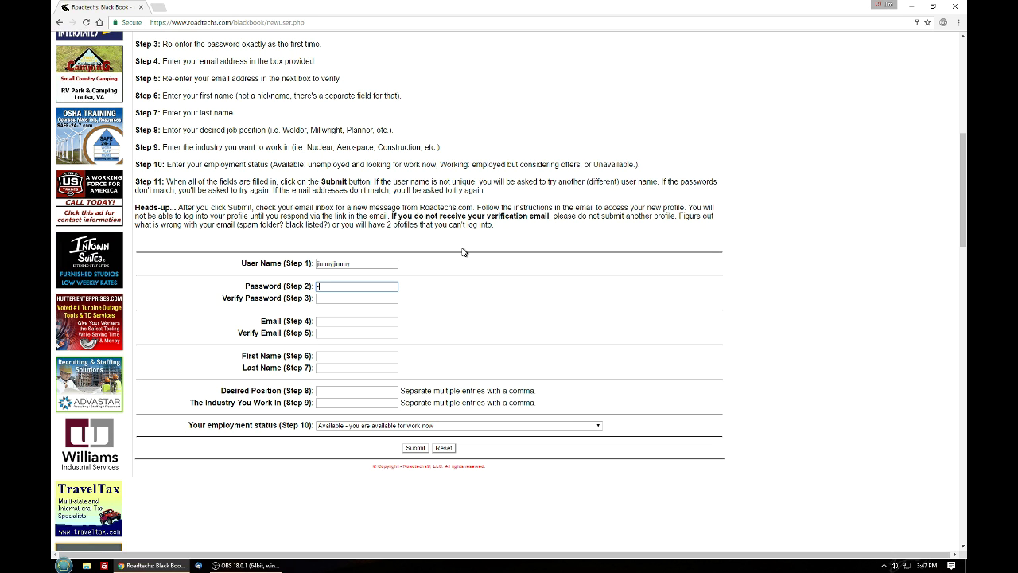
text(********)
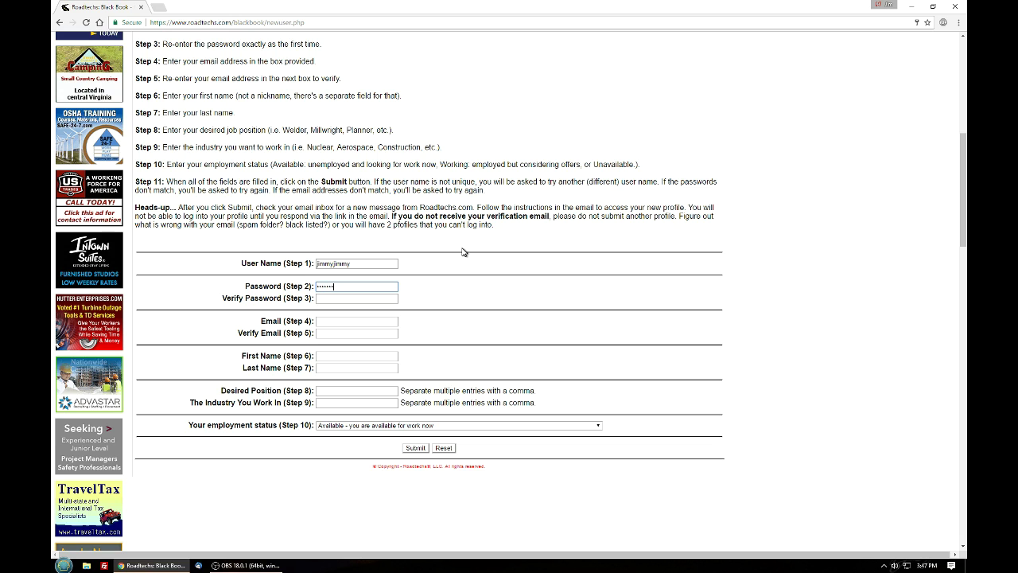
text(*)
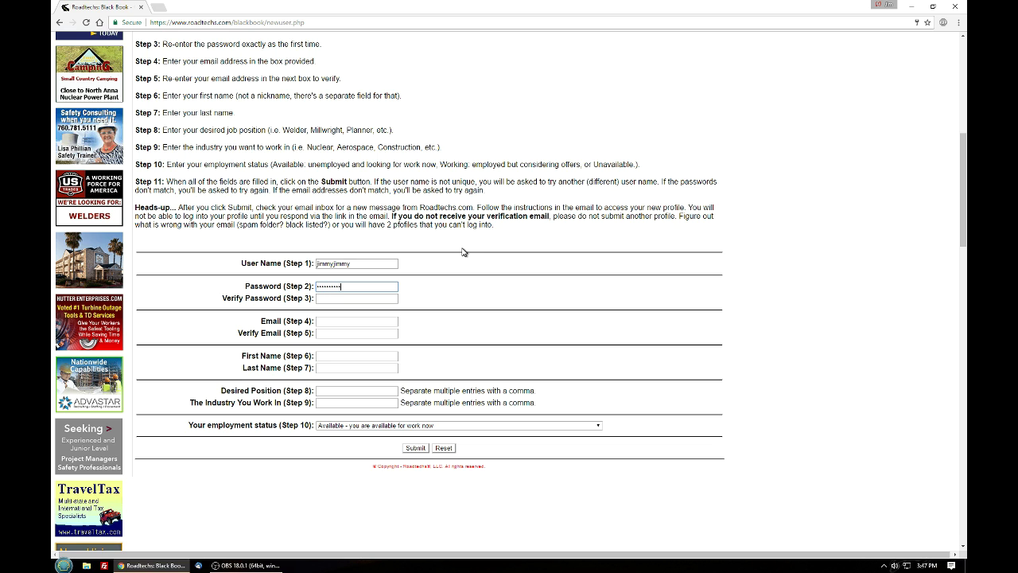
click(380, 297)
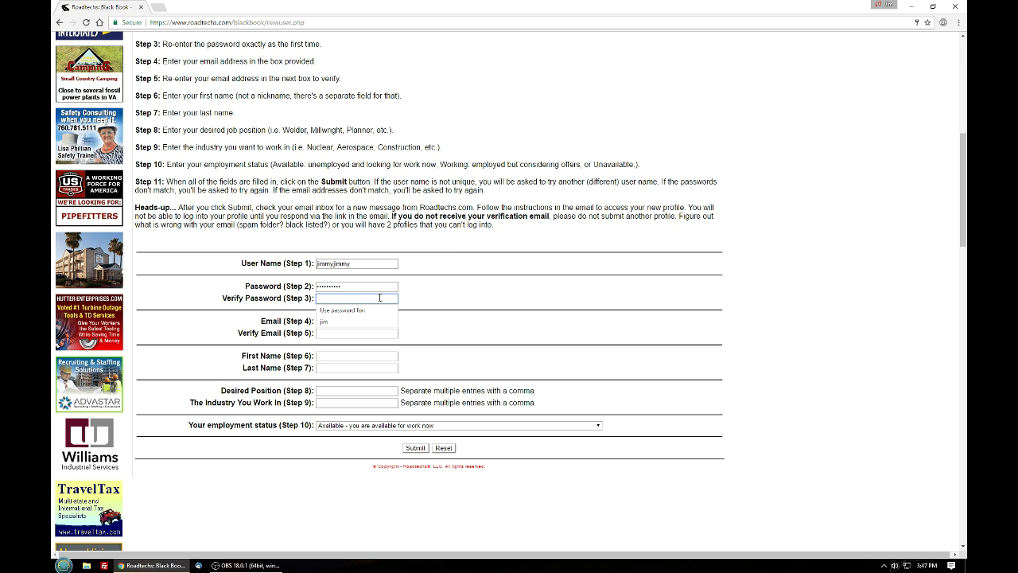
text(********)
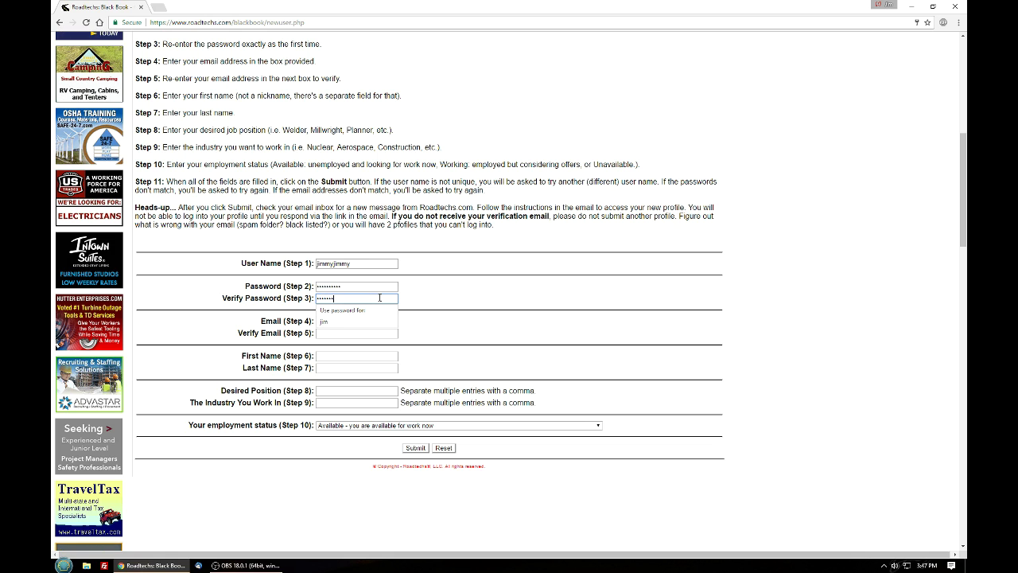
text(**)
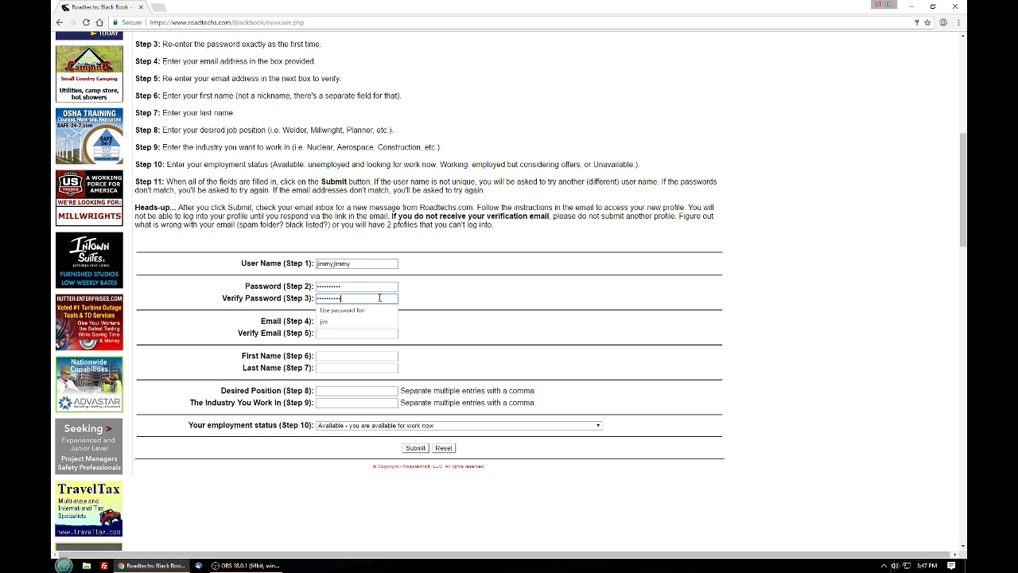
click(273, 314)
Enter the applicant's e-mail address in Email and again in Verify Email
click(344, 323)
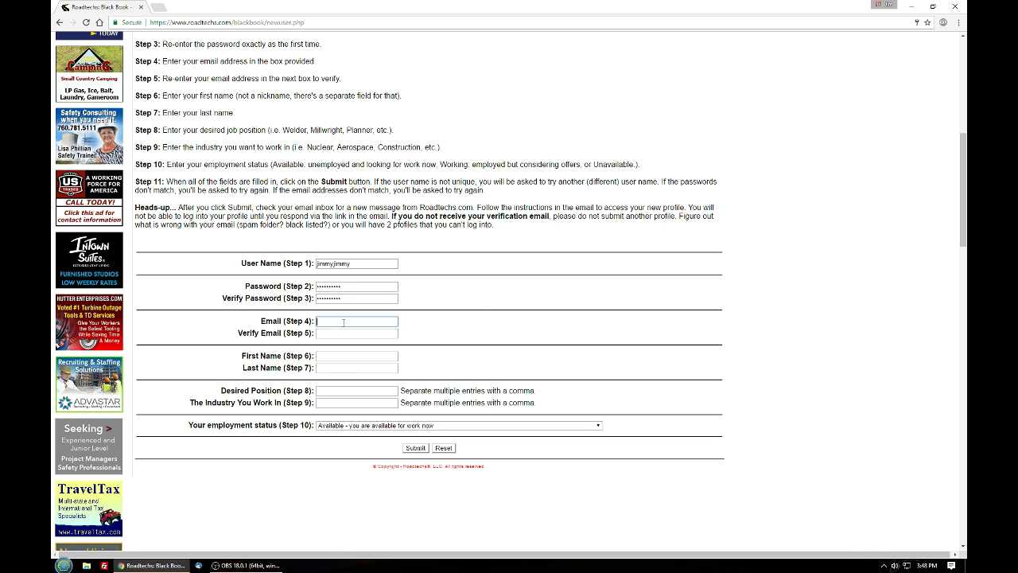
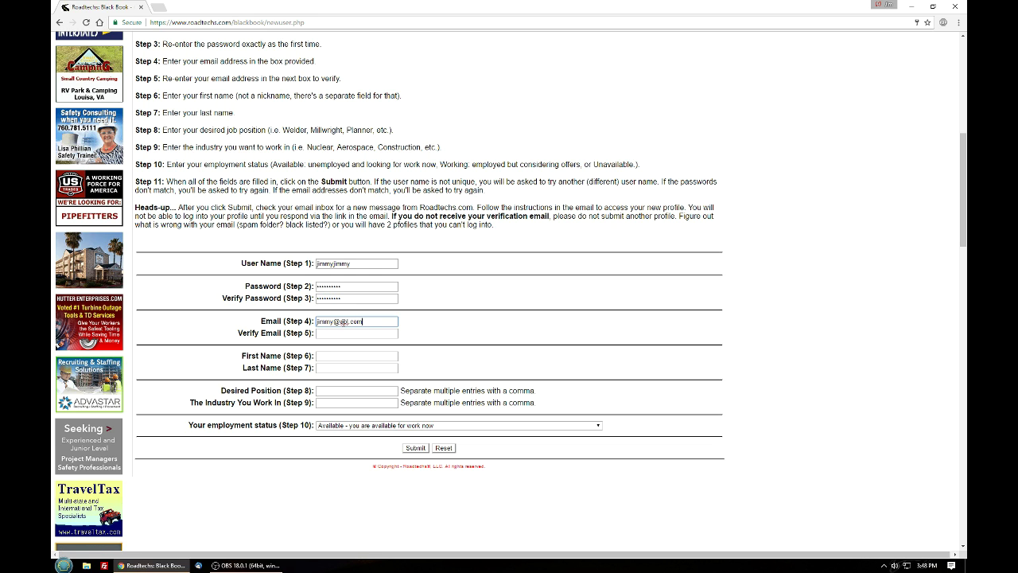
key(Tab)
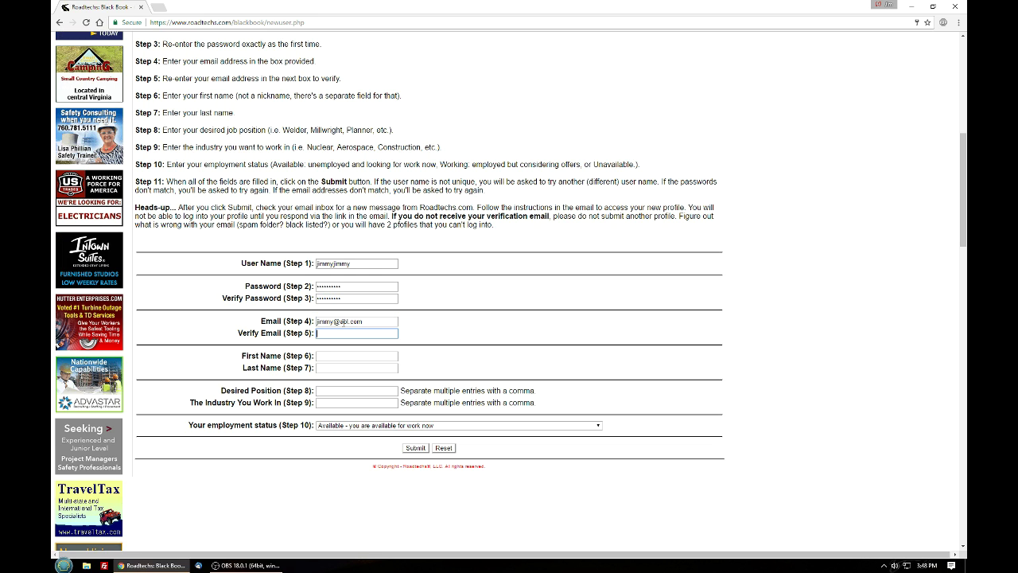
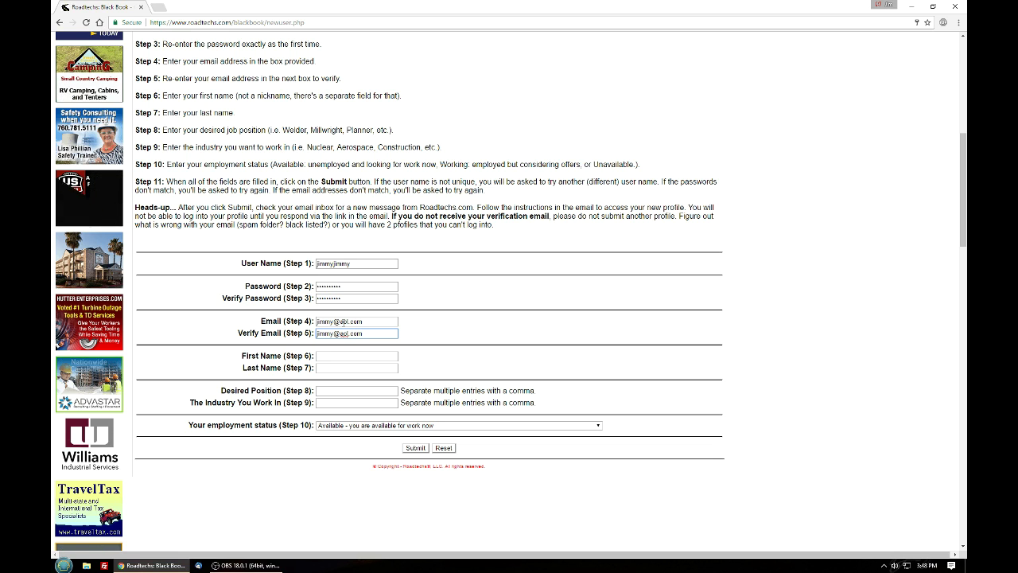
Fill in the applicant's first and last name fields
click(356, 355)
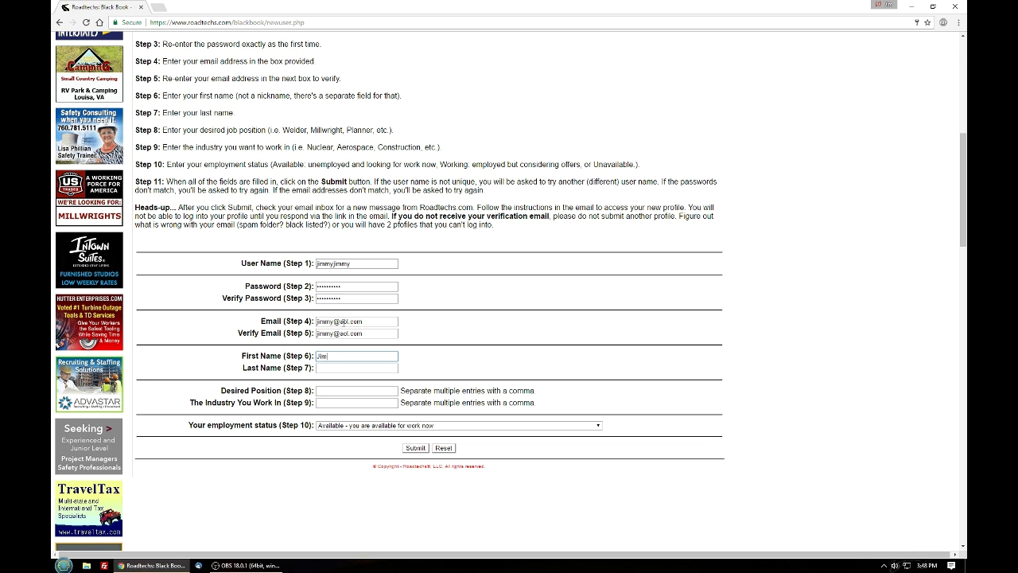
click(356, 367)
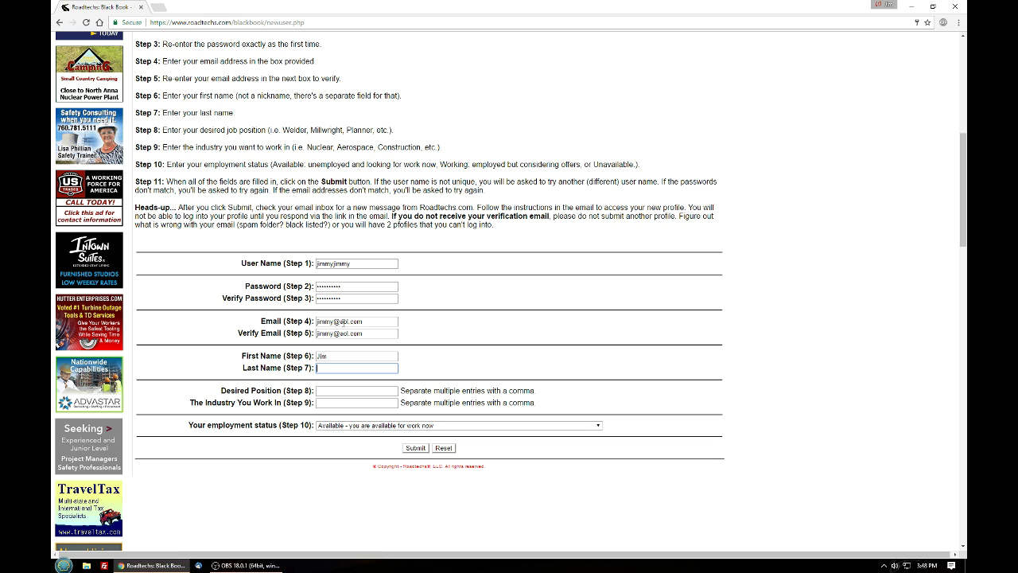
text(Johns)
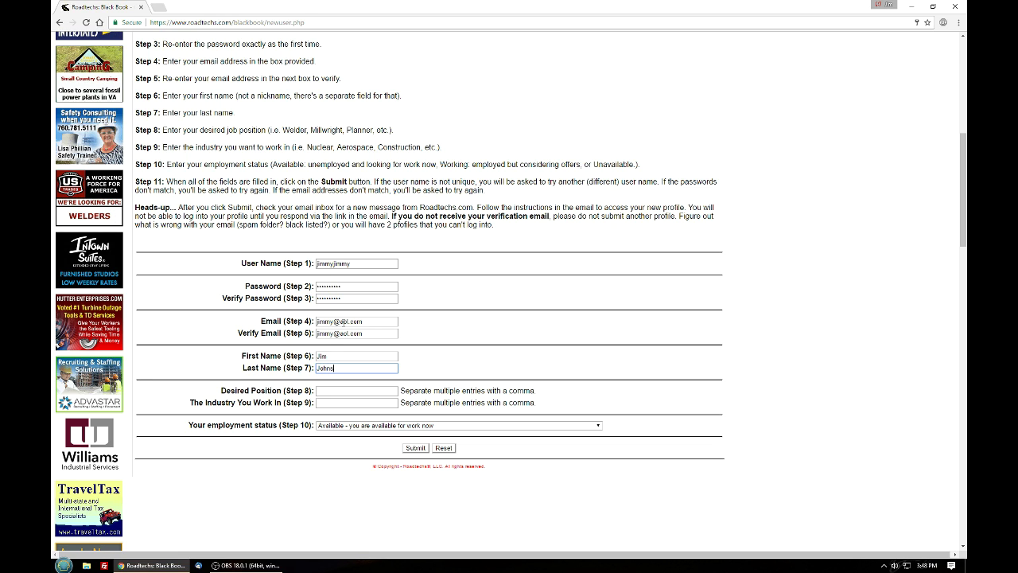
text(on)
key(Tab)
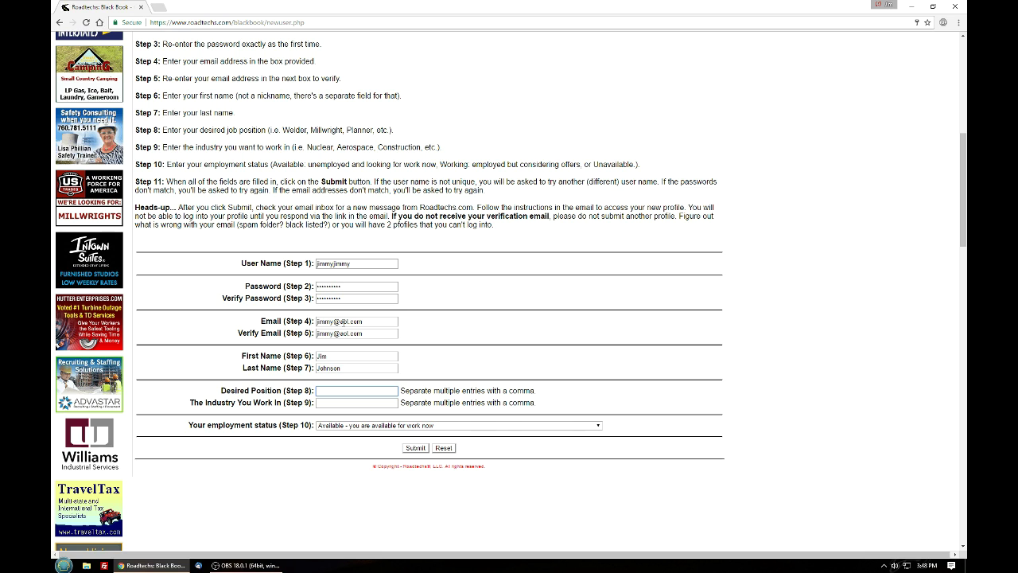
Set desired position to Welder, industry to Nuclear Power, and employment status to Unavailable
text(W)
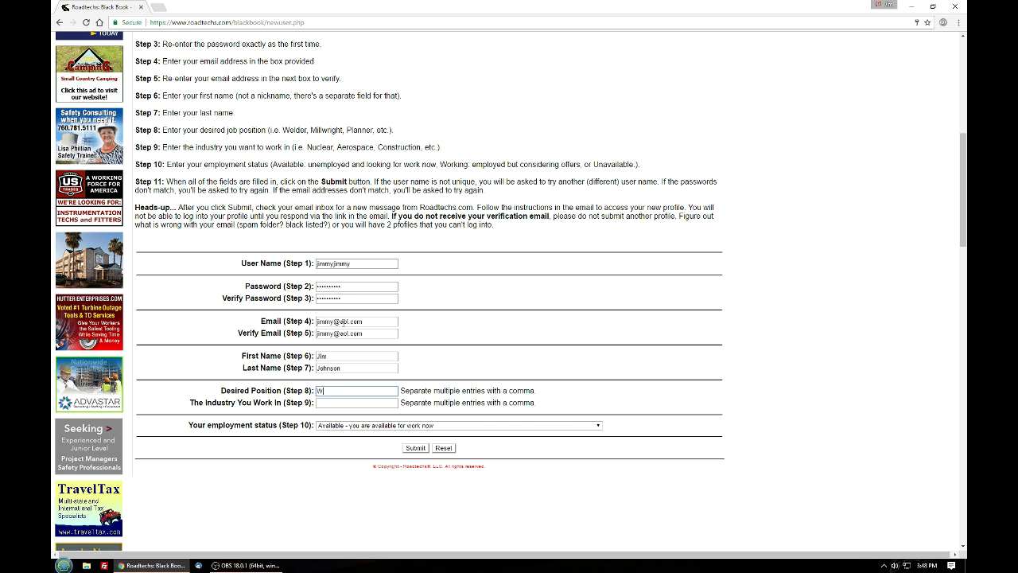
text(elder)
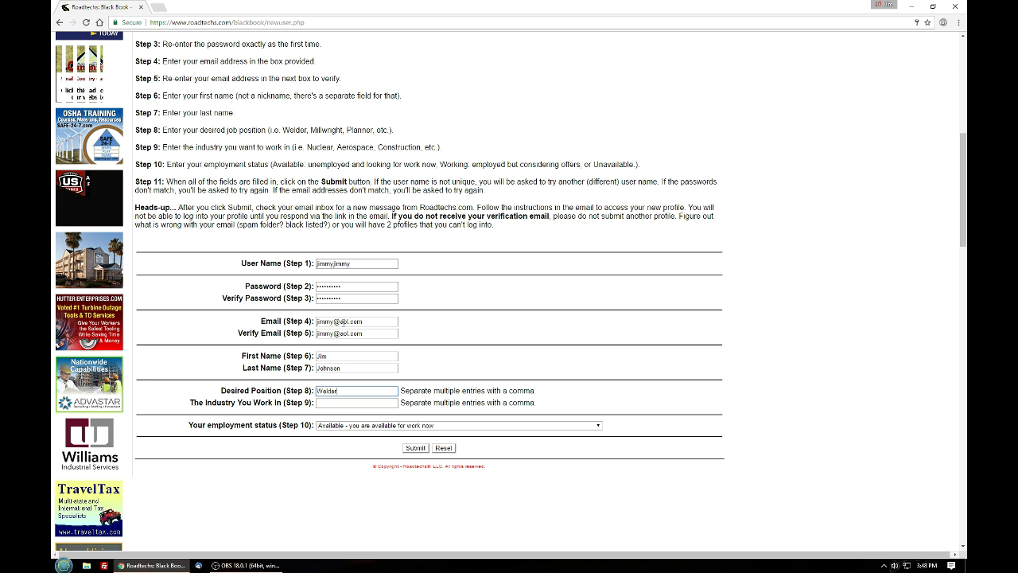
key(Tab)
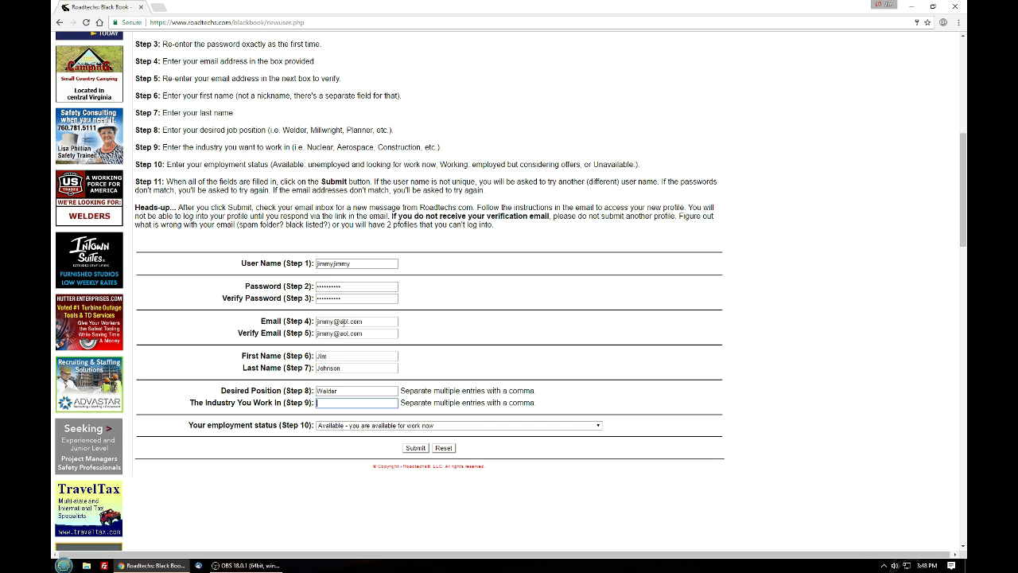
text(N)
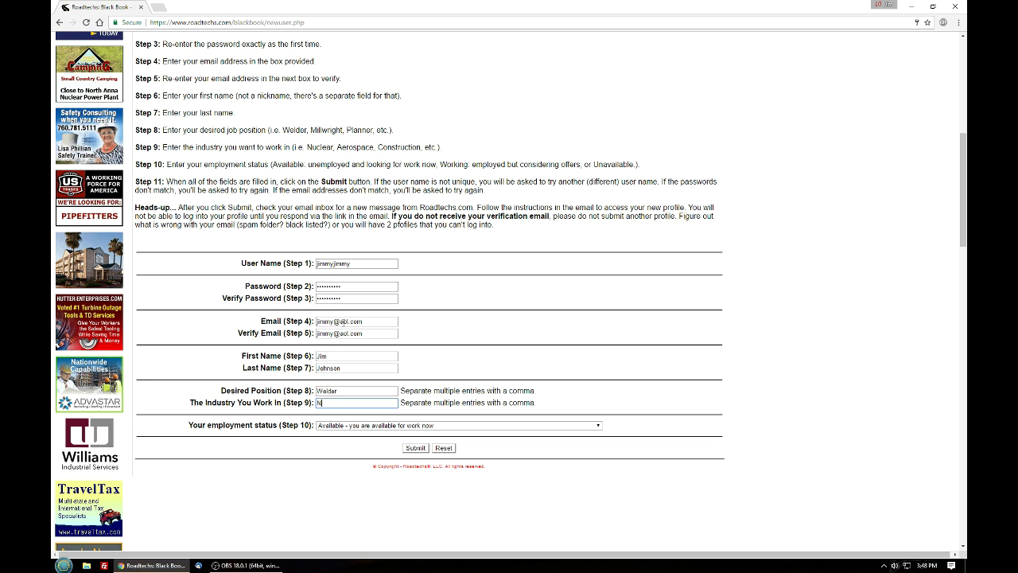
text(uclear Power)
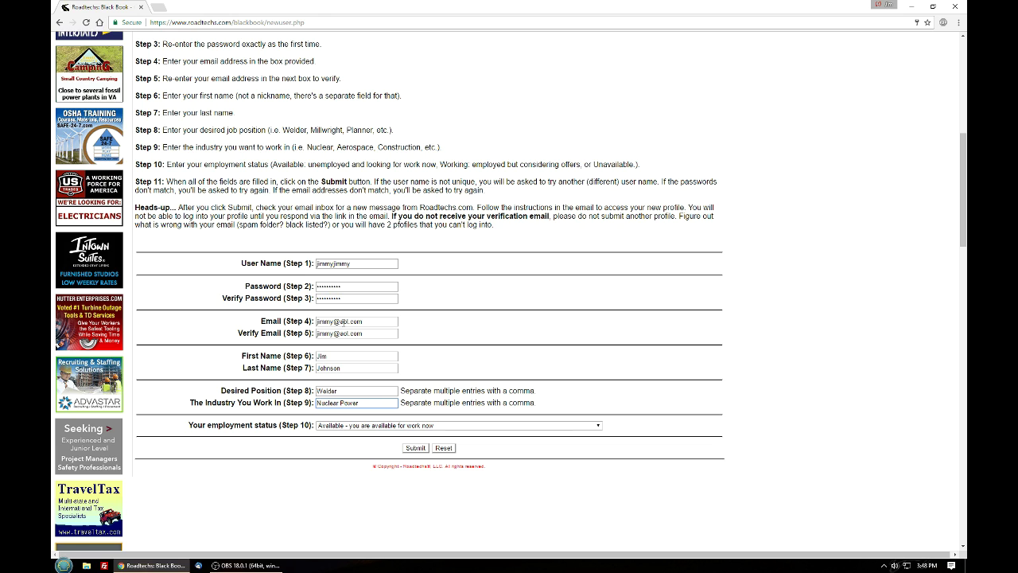
key(Tab)
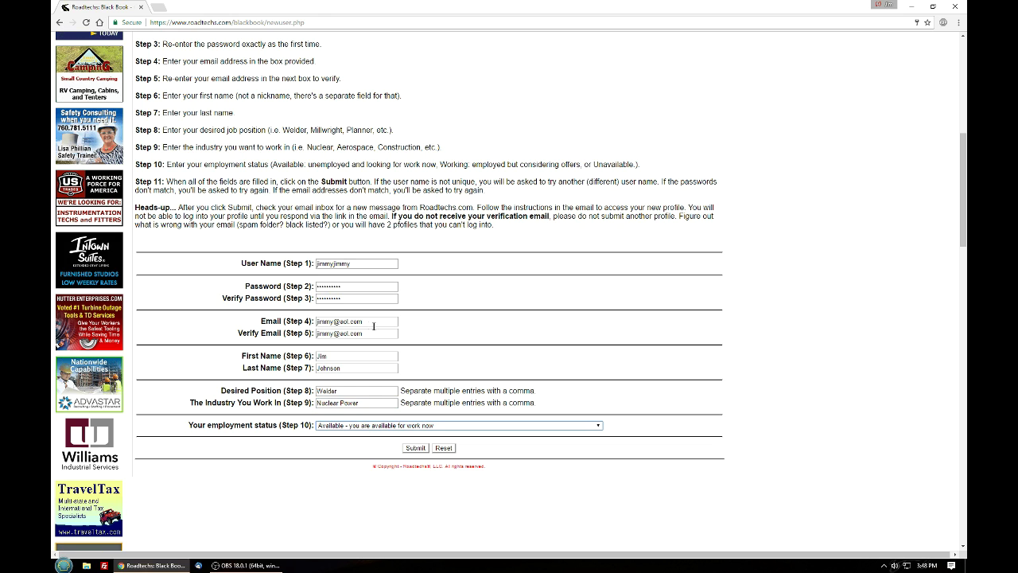
click(596, 425)
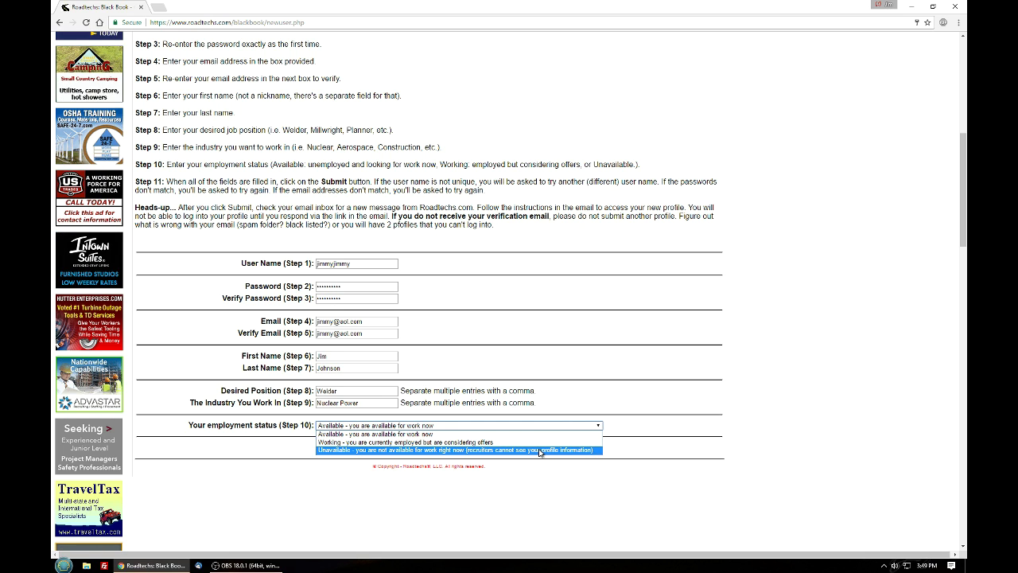
click(539, 450)
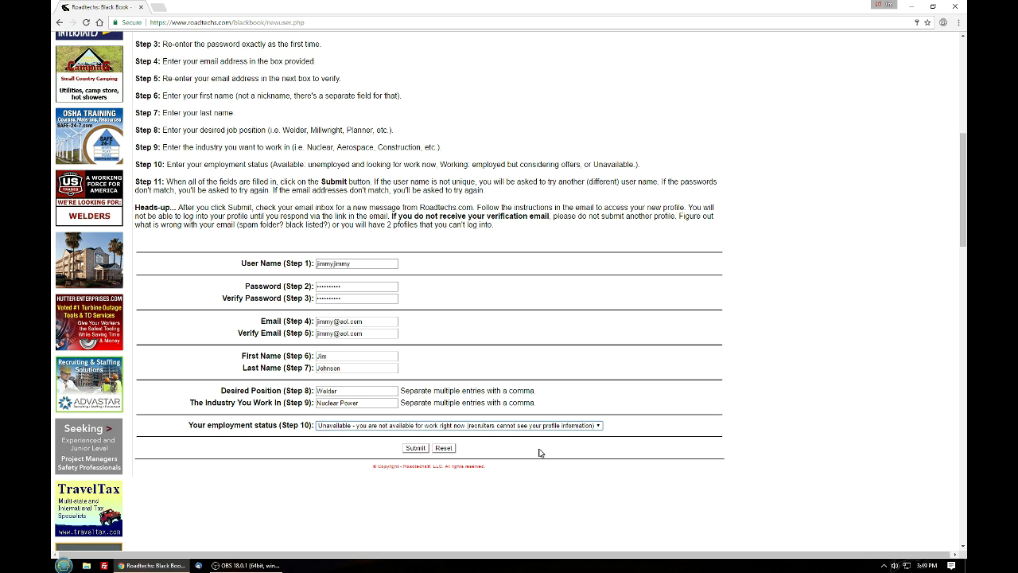